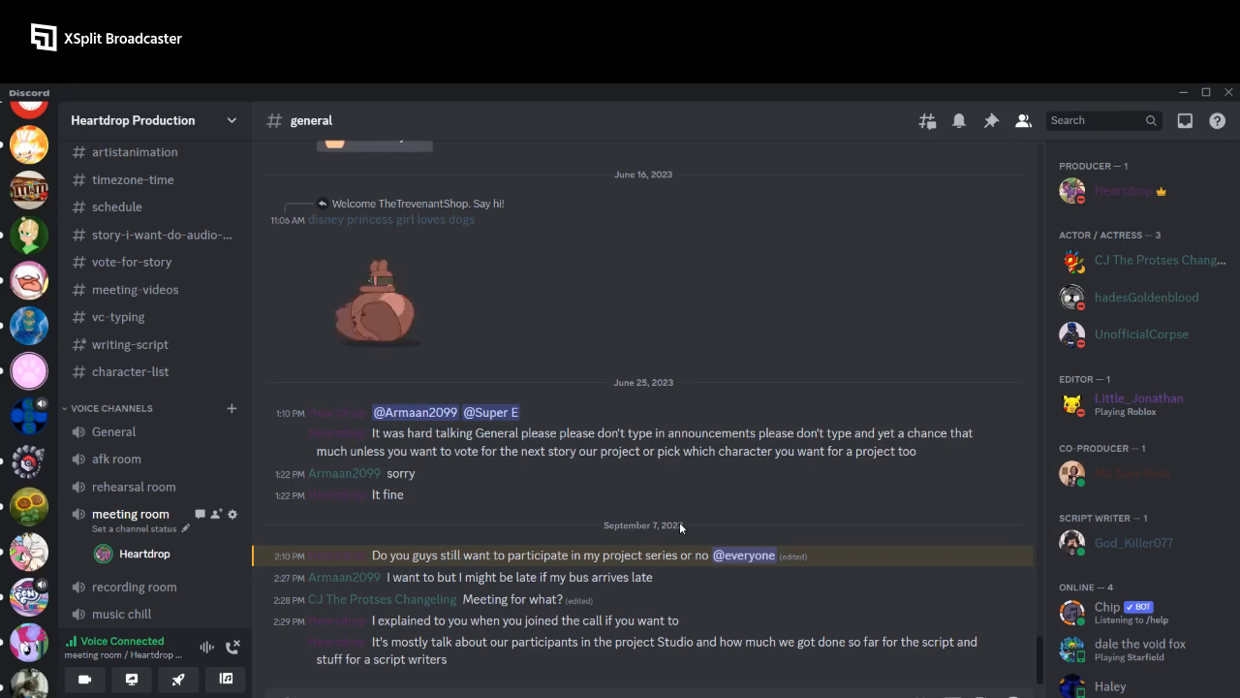
key(alt+Tab)
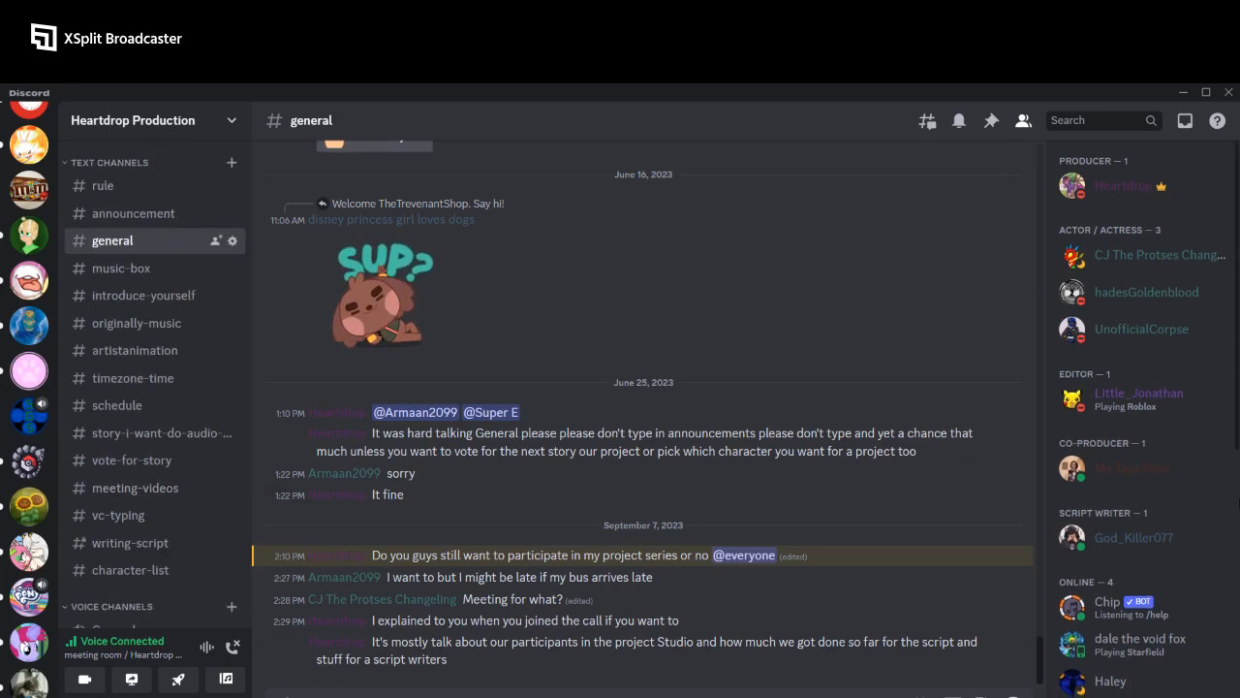
scroll(1230, 504, down, 4)
scroll(1230, 504, up, 4)
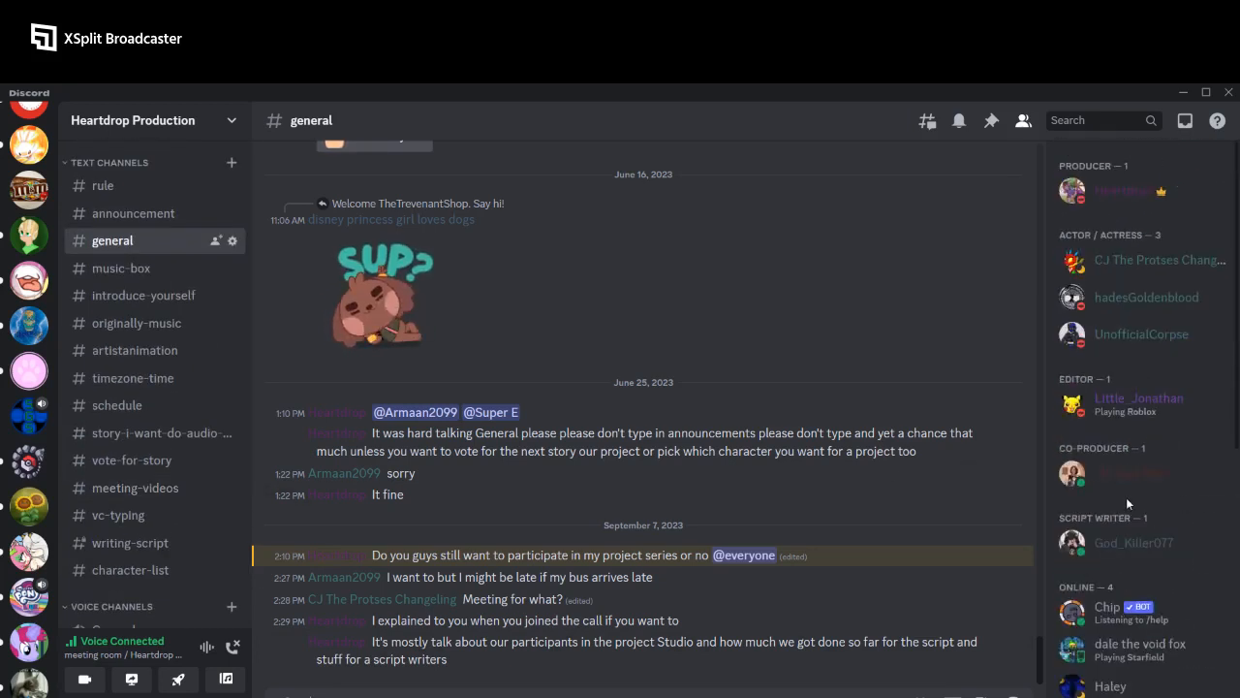
scroll(29, 446, up, 2)
scroll(29, 446, up, 3)
scroll(1177, 489, down, 2)
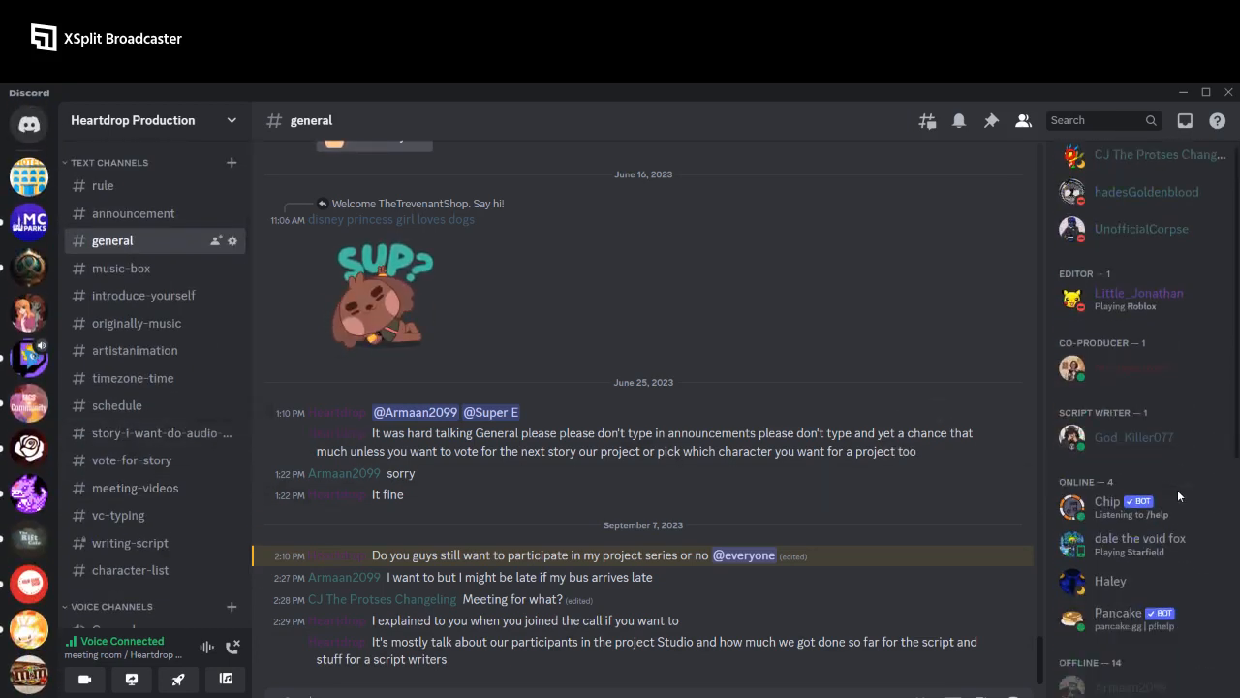
scroll(1178, 490, down, 5)
scroll(1177, 490, up, 7)
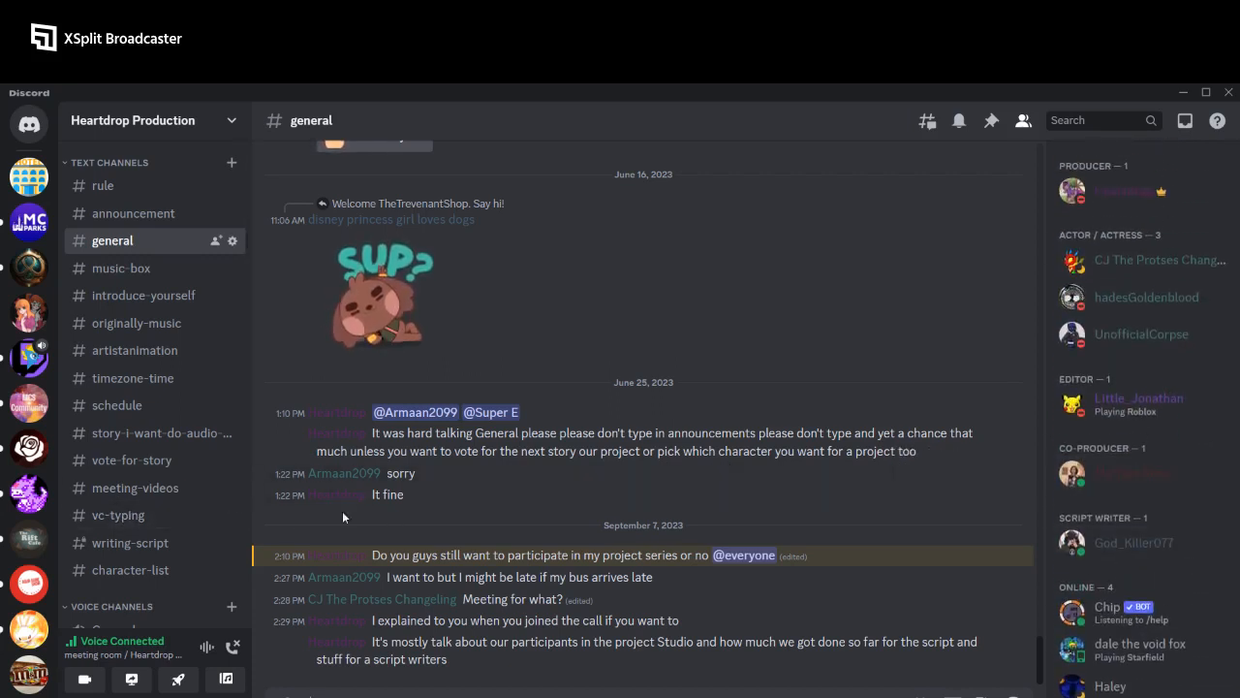
scroll(188, 504, down, 4)
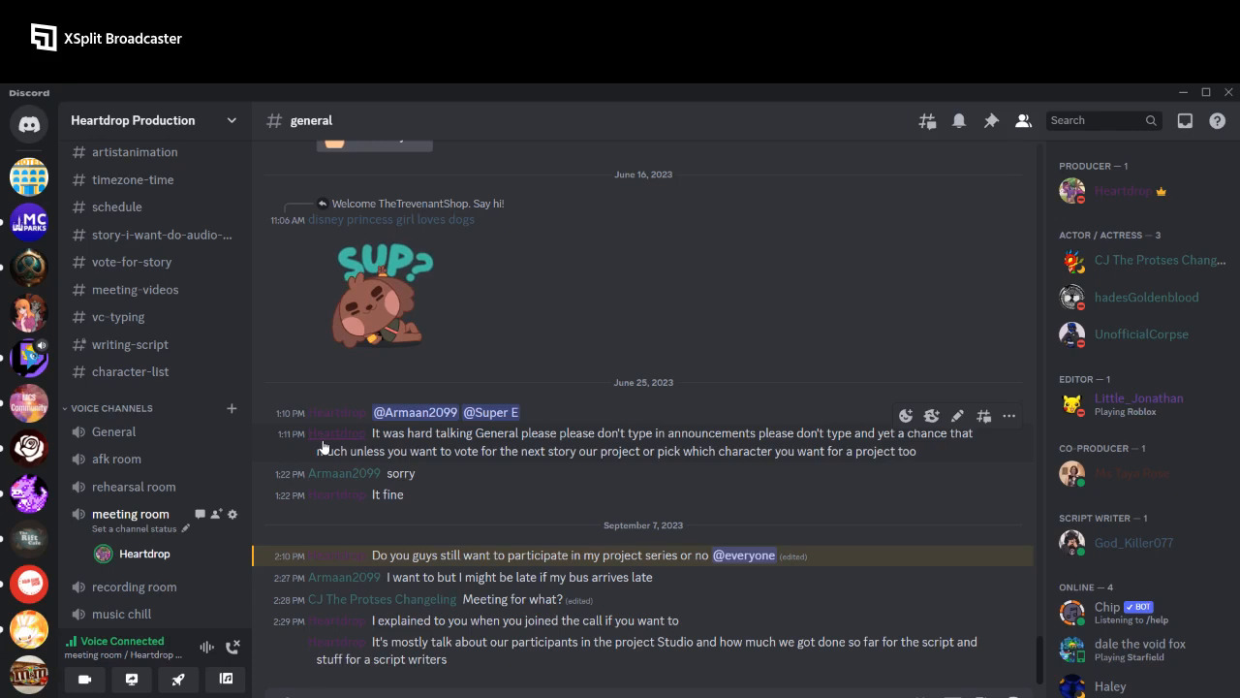